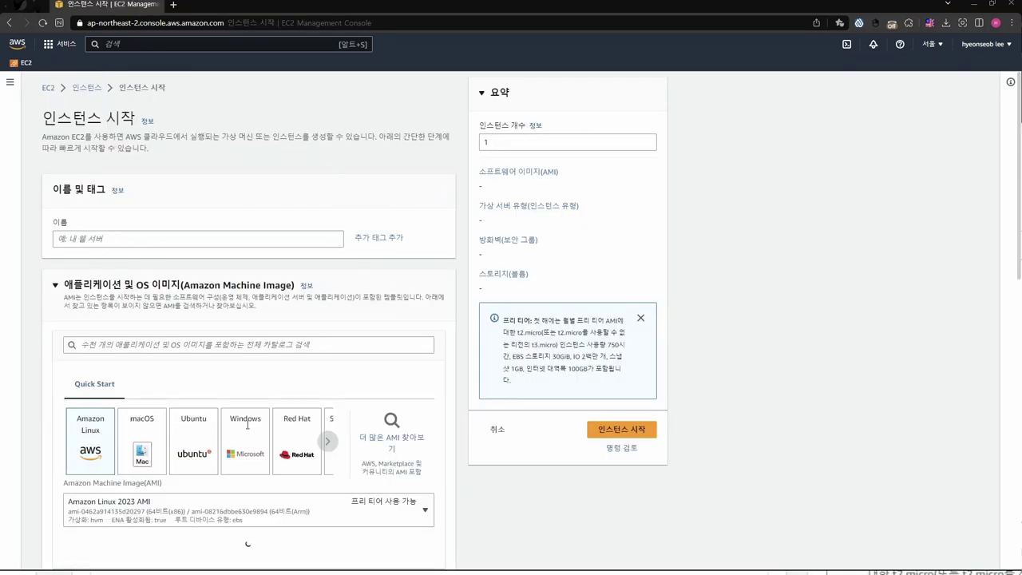
Select the Ubuntu Server 22.04 LTS machine image for the new EC2 instance
click(195, 440)
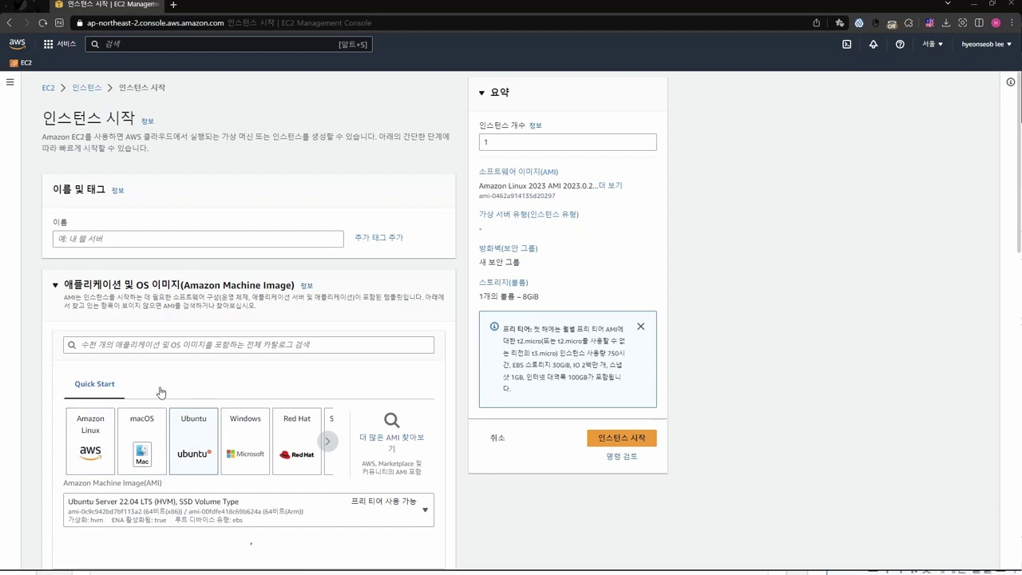
scroll(182, 377, down, 3)
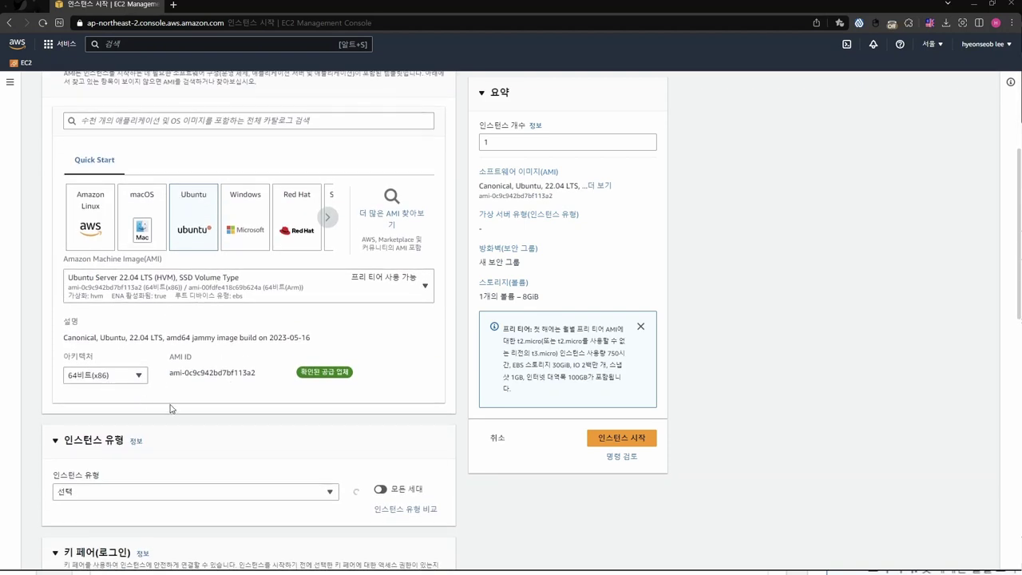
scroll(153, 321, down, 3)
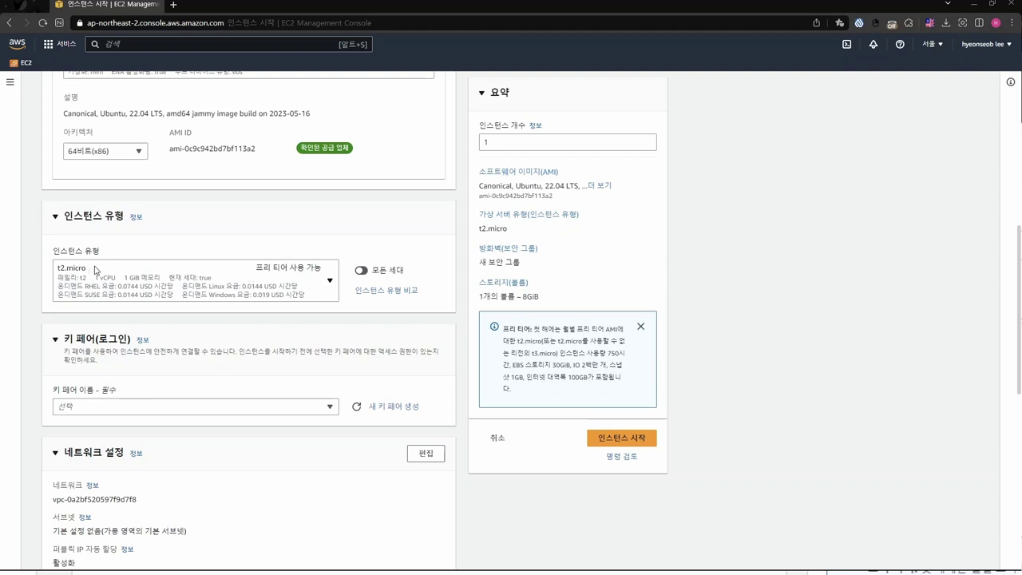
Assign the existing code_server key pair to the instance for login
click(166, 409)
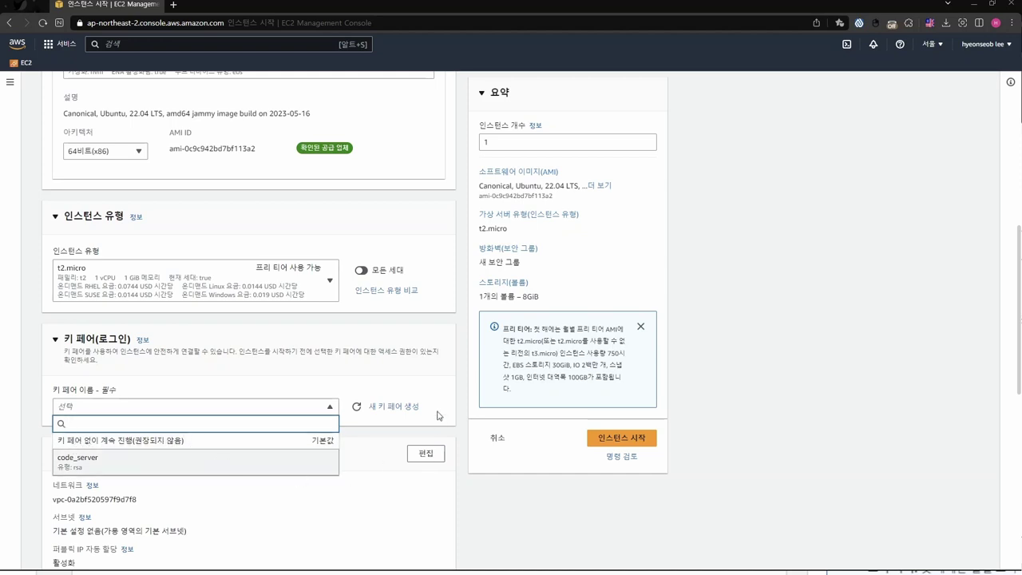
click(237, 462)
scroll(244, 387, down, 3)
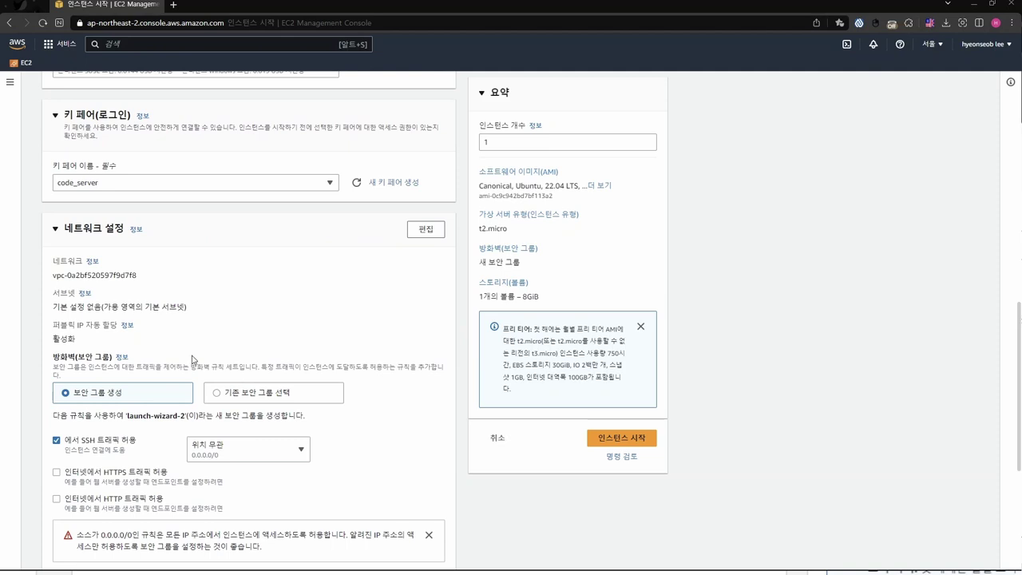
Edit the network settings and add a second inbound security group rule of type custom TCP with port range 8080
scroll(274, 379, down, 1)
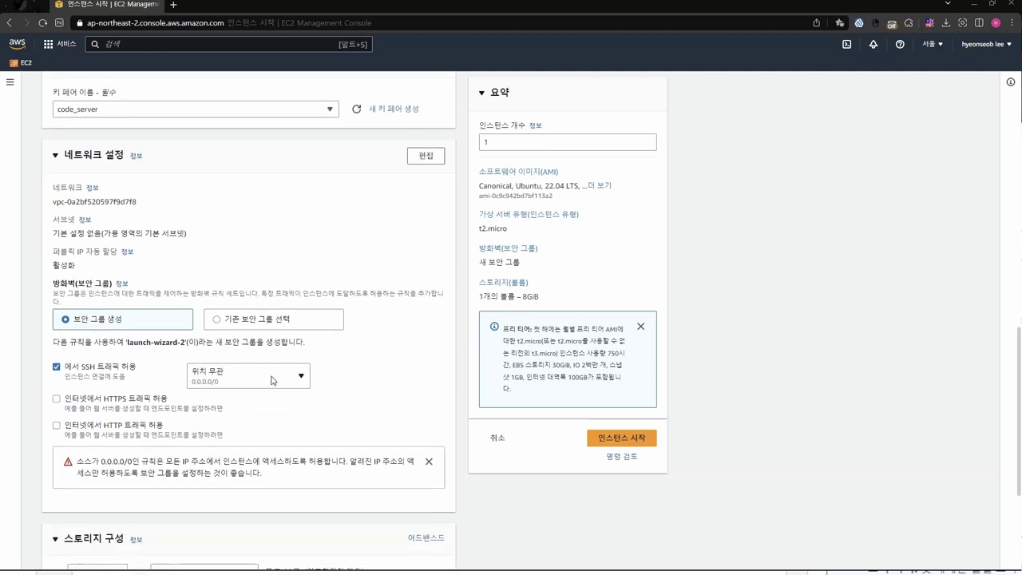
click(427, 156)
scroll(118, 389, down, 2)
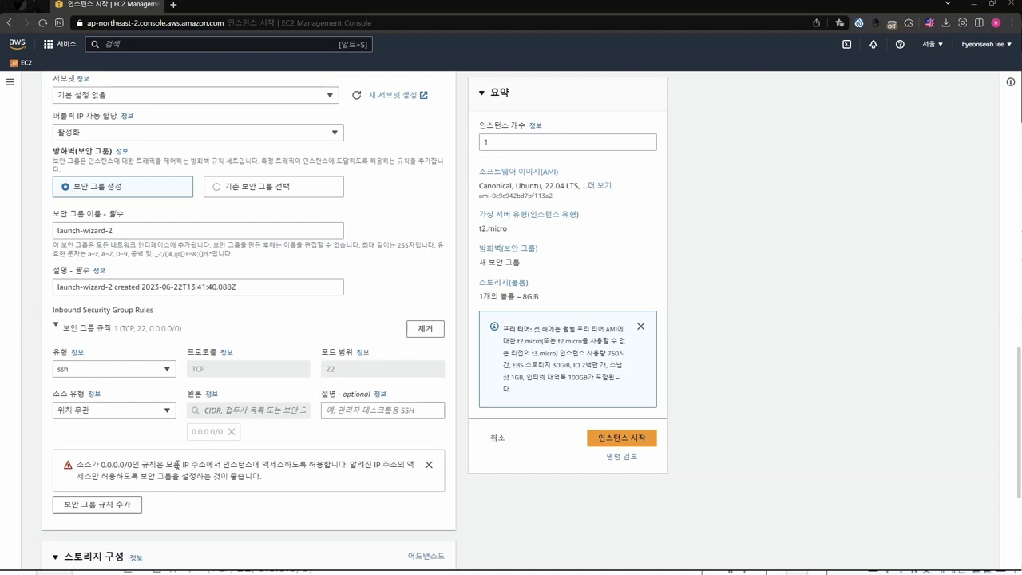
click(120, 504)
scroll(139, 466, down, 2)
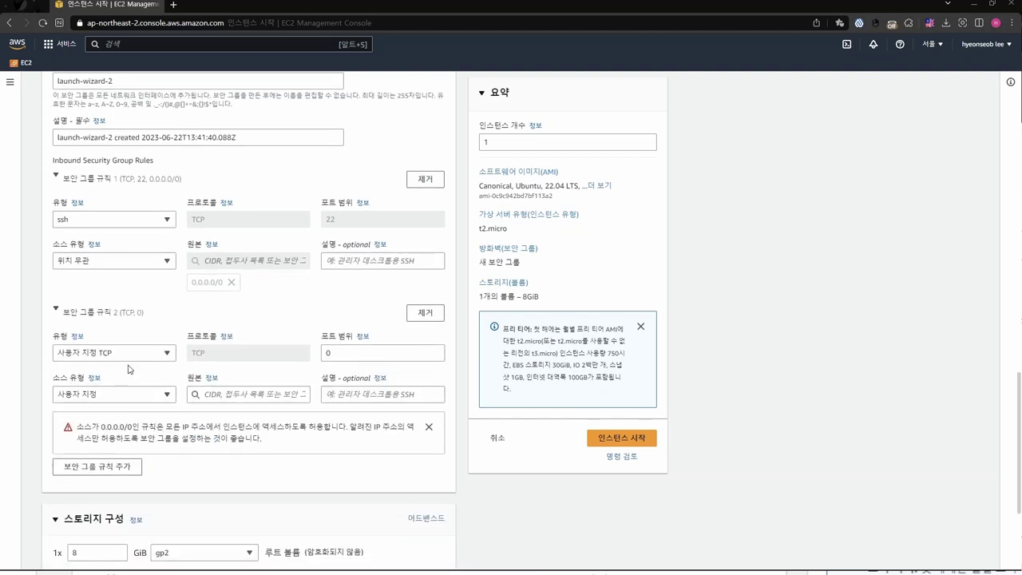
click(344, 352)
key(BackSpace)
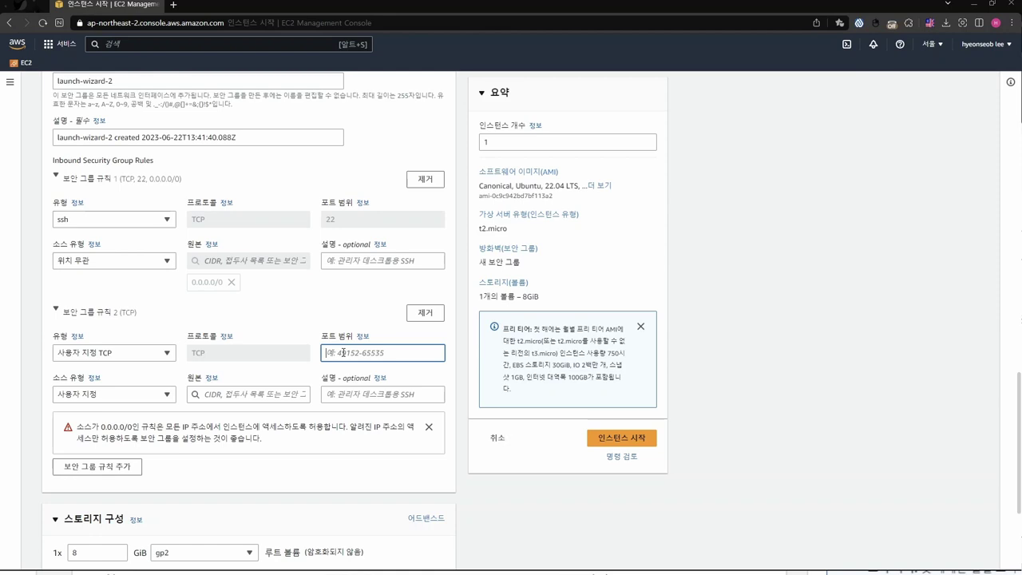
text(8080)
click(246, 327)
click(247, 323)
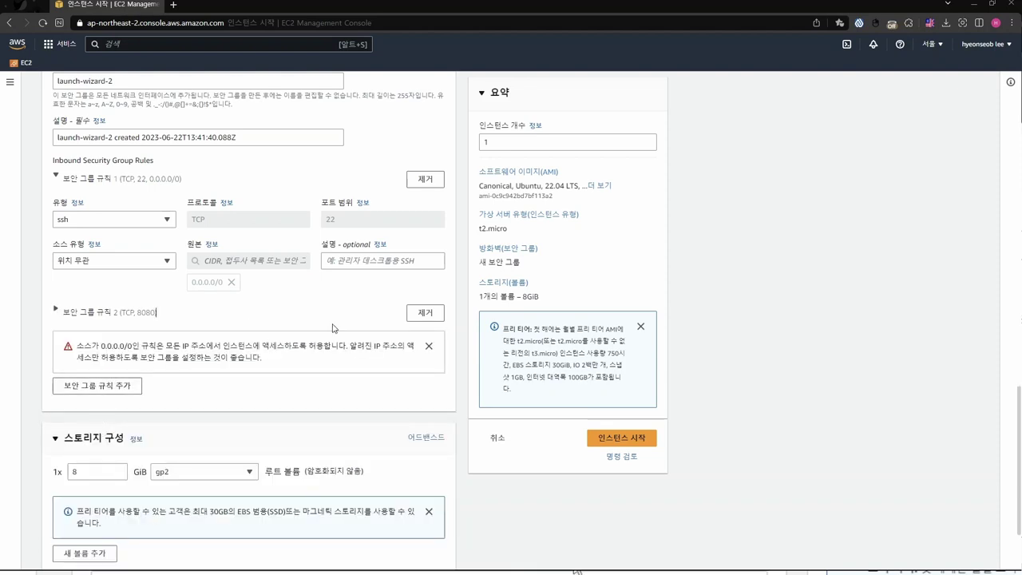
click(120, 387)
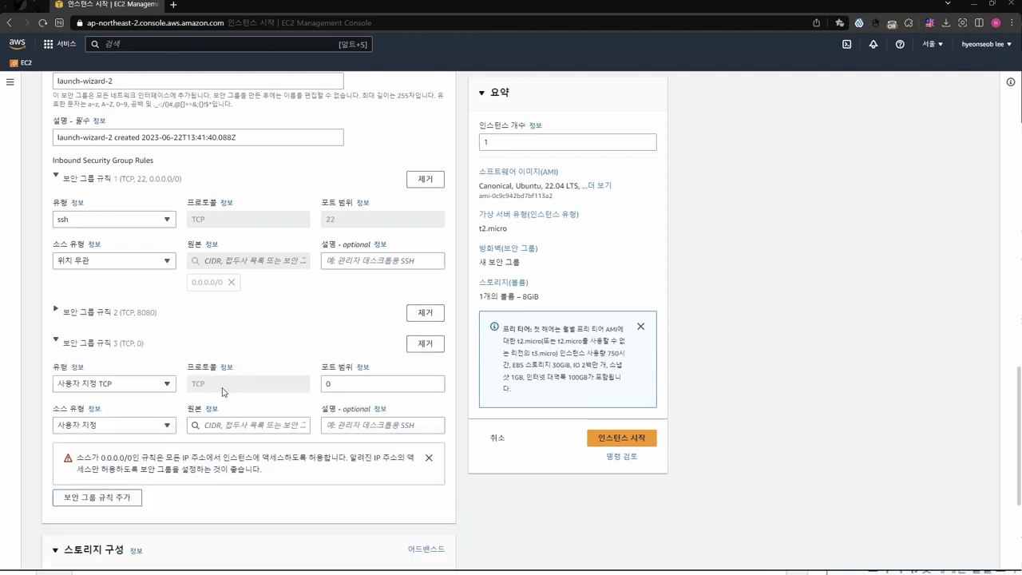
click(353, 381)
text(8080)
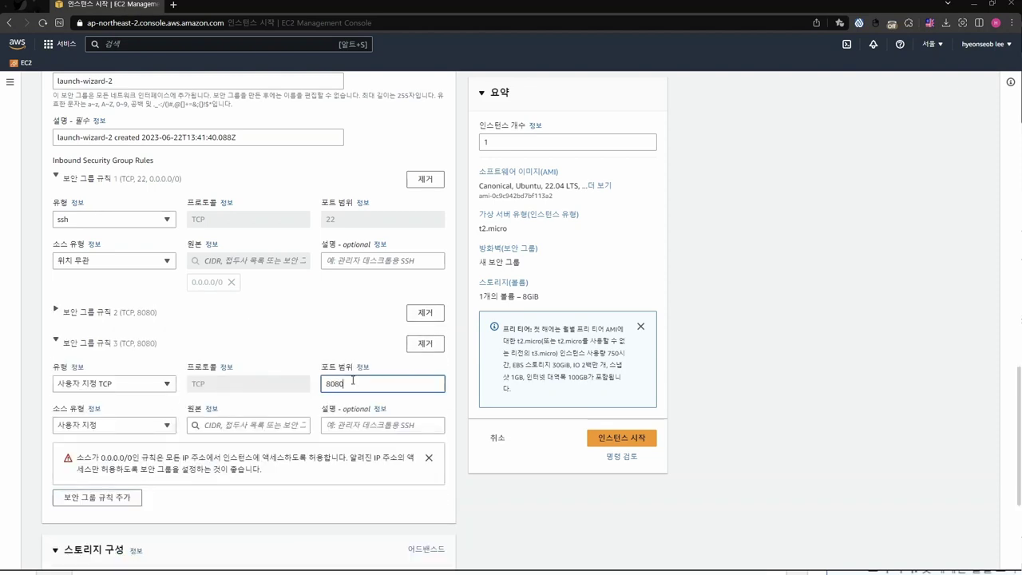
click(119, 429)
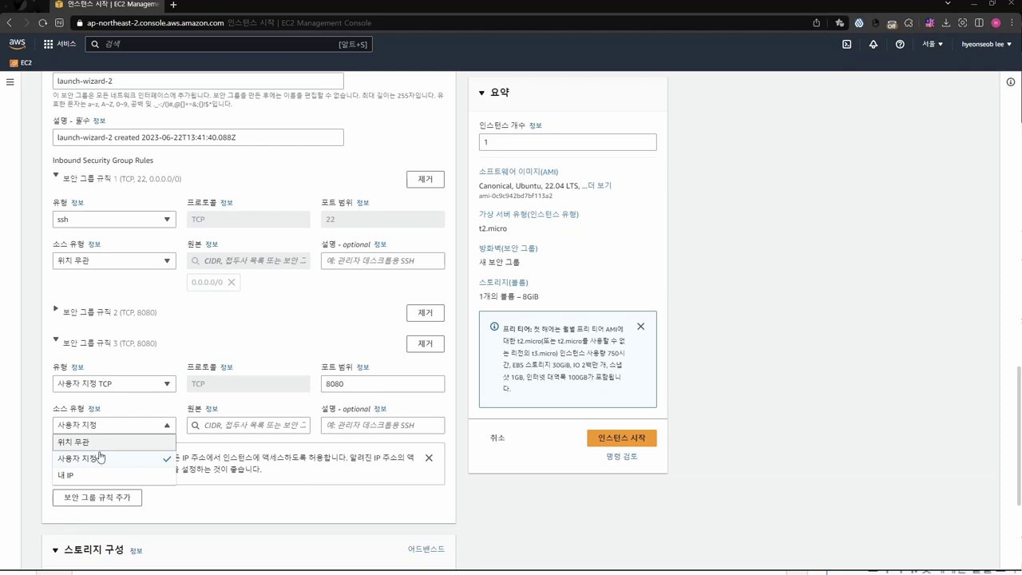
click(98, 458)
click(261, 326)
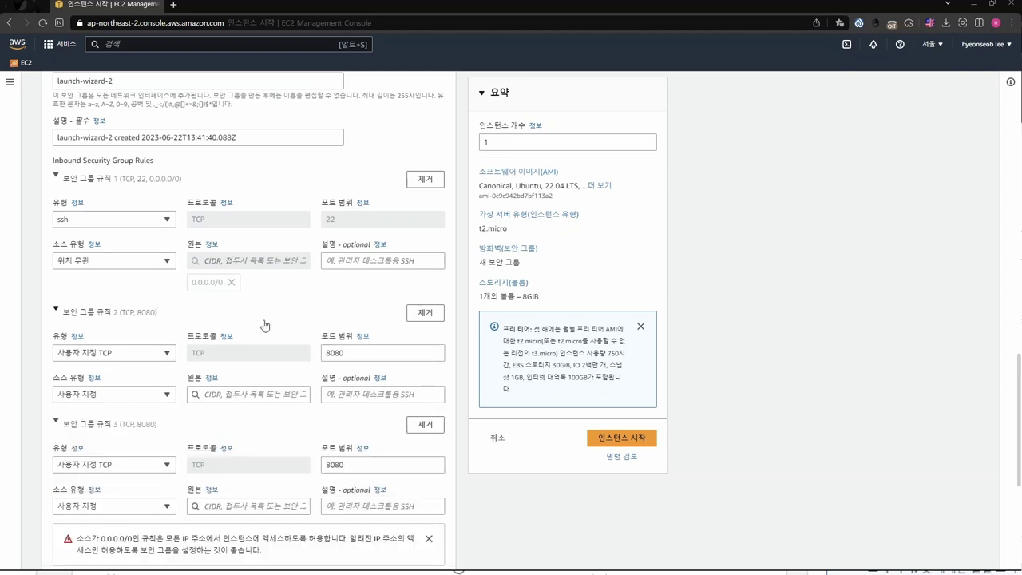
click(424, 424)
Try to launch the instance with the configured inbound rules
scroll(274, 445, down, 2)
scroll(274, 445, down, 1)
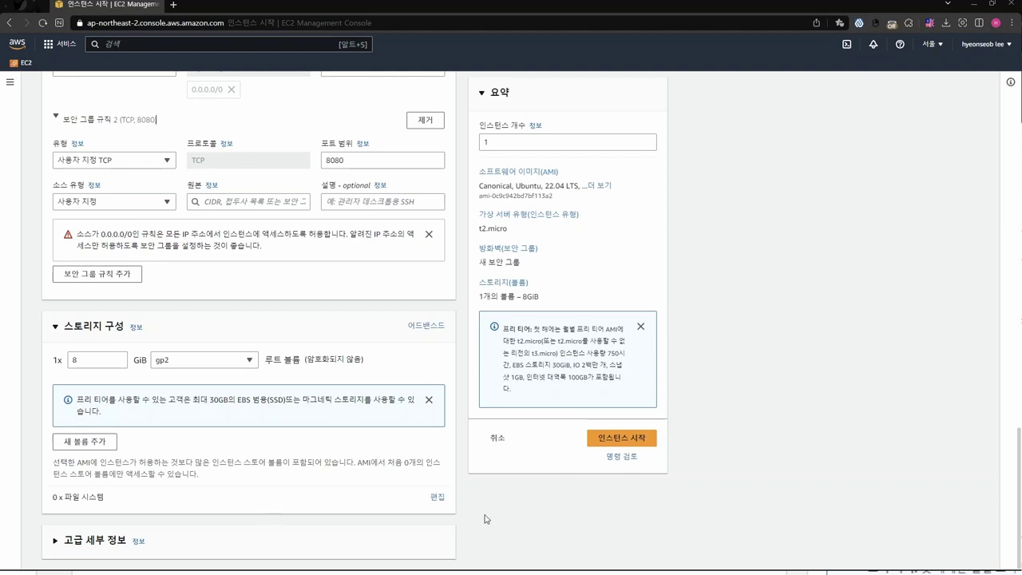
click(633, 438)
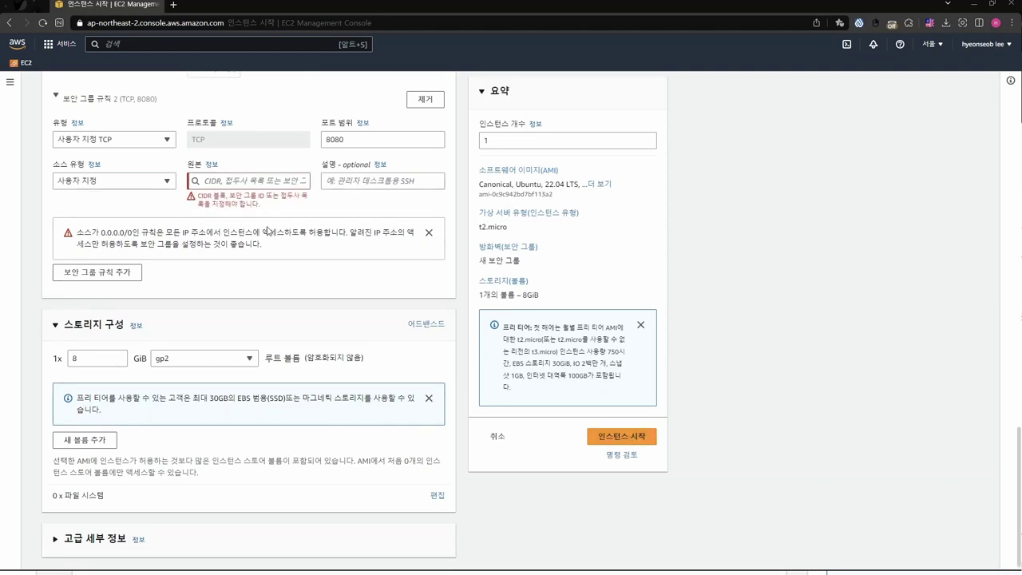
Set the sources of the port 8080 inbound rule to 0.0.0.0/0 and ::/0
scroll(270, 227, up, 1)
scroll(227, 281, up, 2)
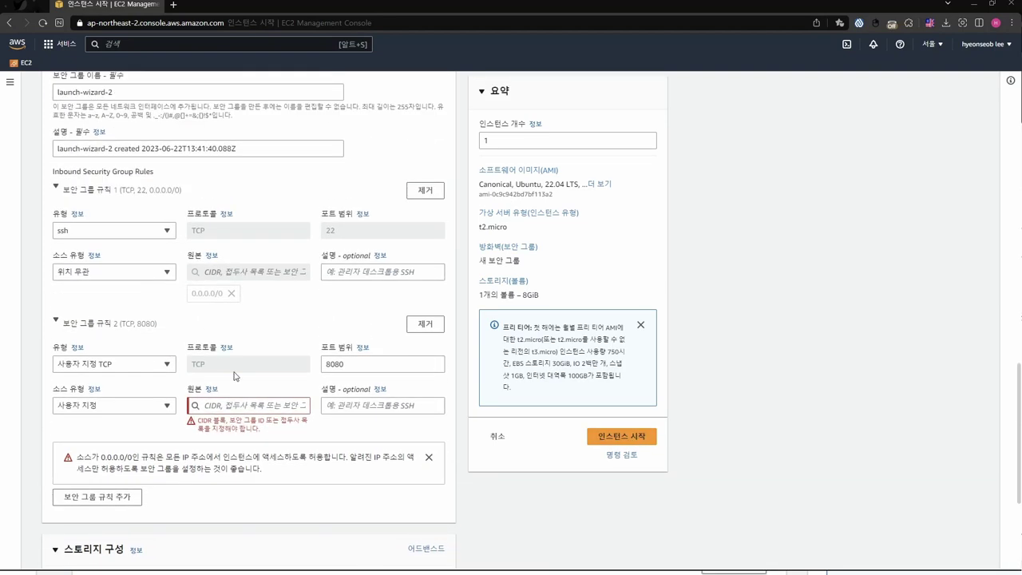
click(230, 406)
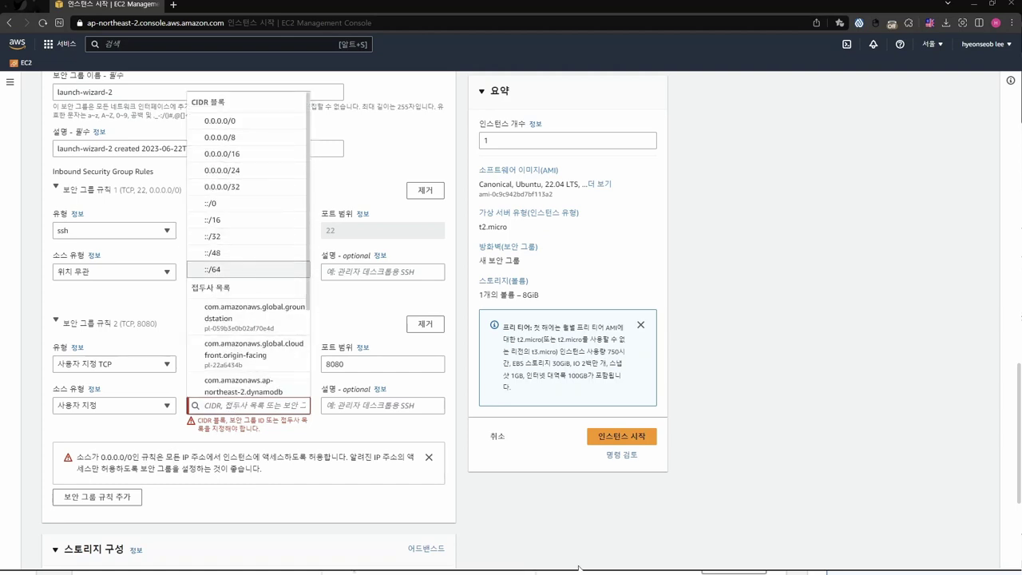
click(605, 565)
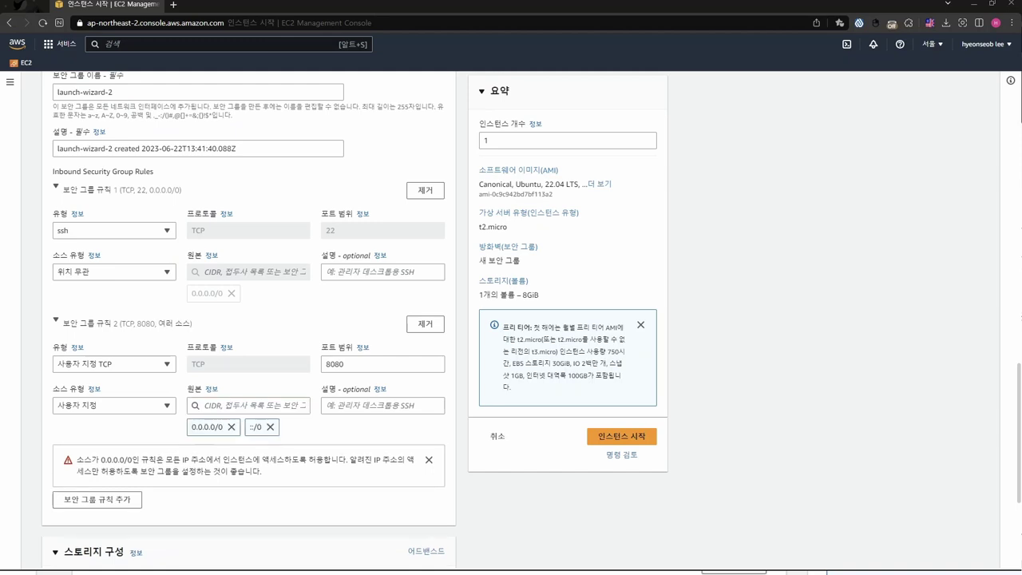
click(206, 407)
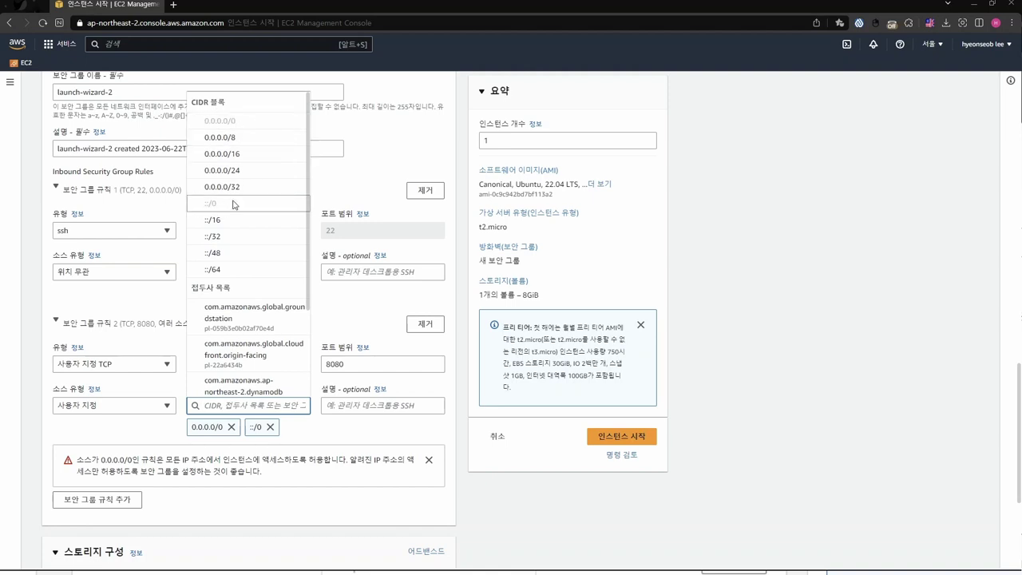
click(798, 247)
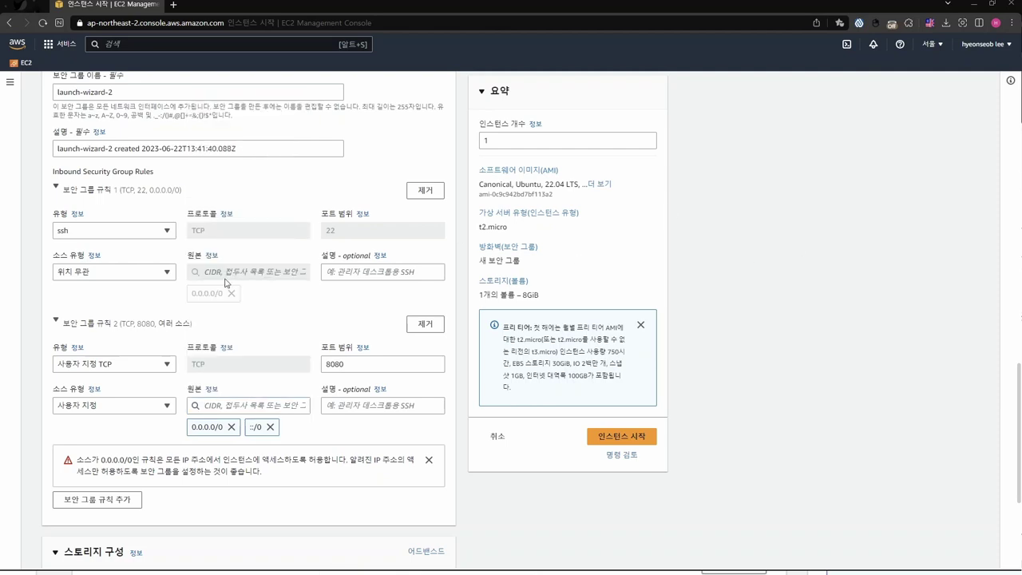
Launch the instance and open the list of all instances
scroll(227, 283, down, 3)
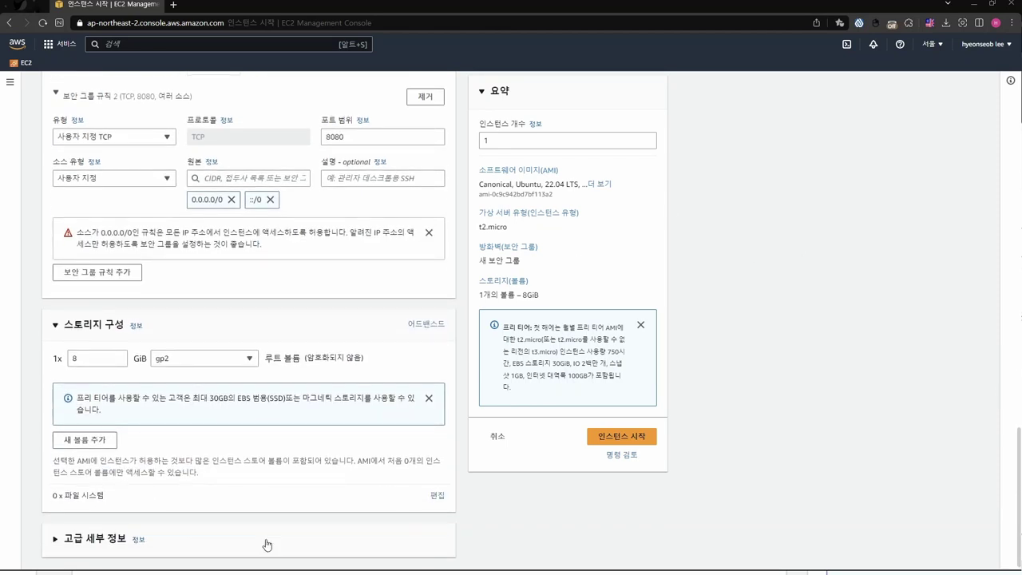
click(611, 440)
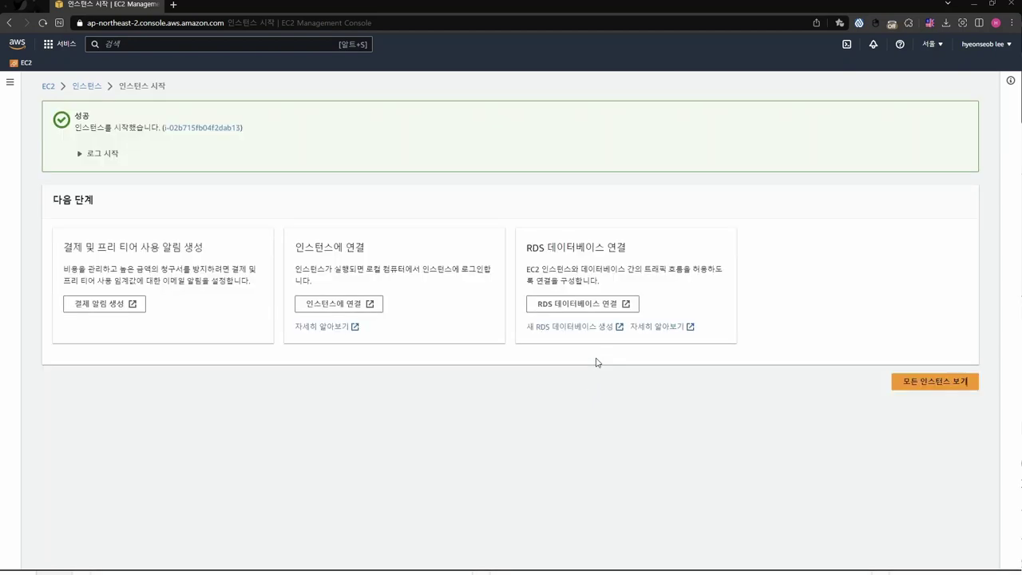
click(933, 381)
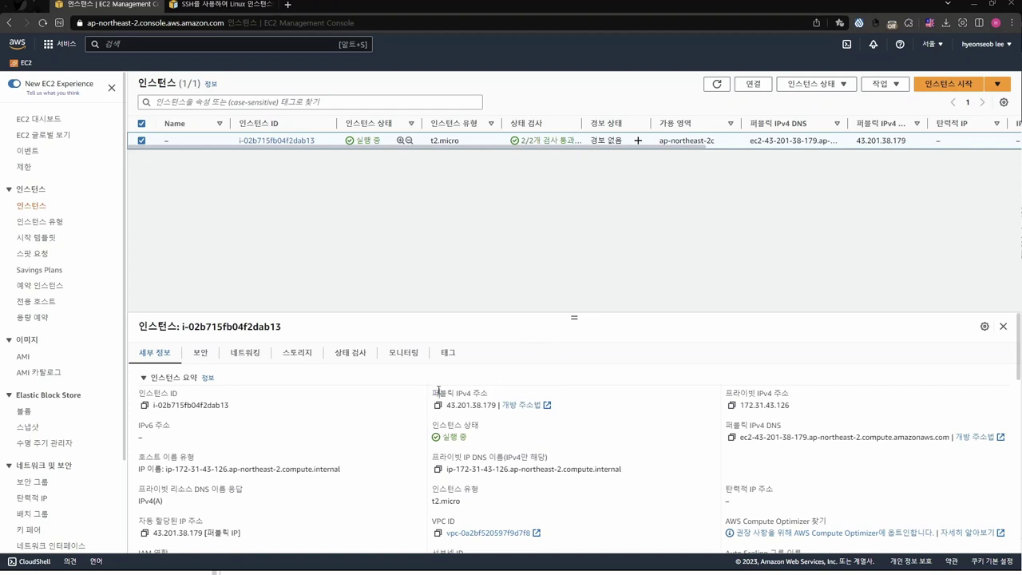
drag(438, 391, 487, 393)
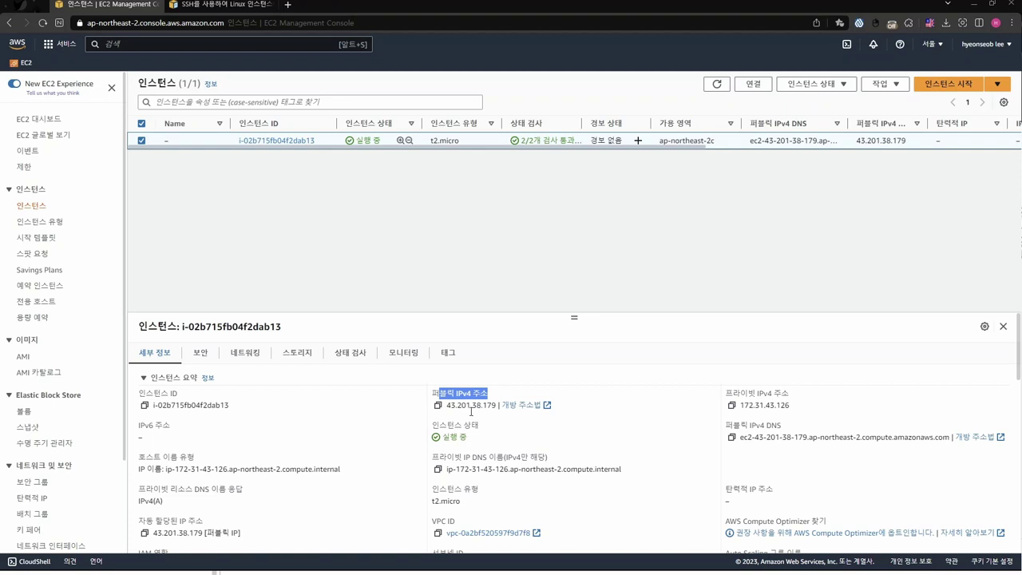
click(438, 404)
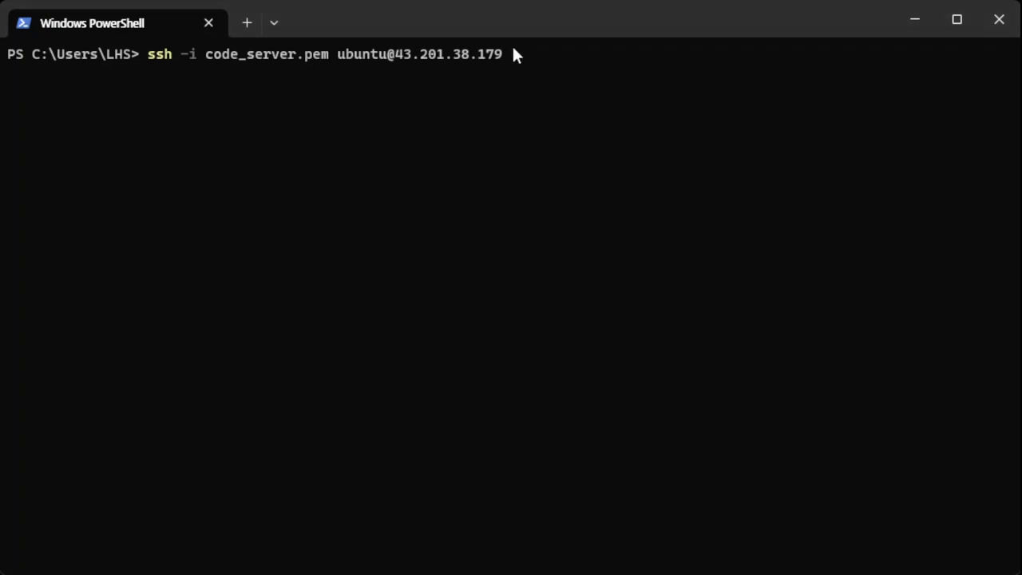
key(Return)
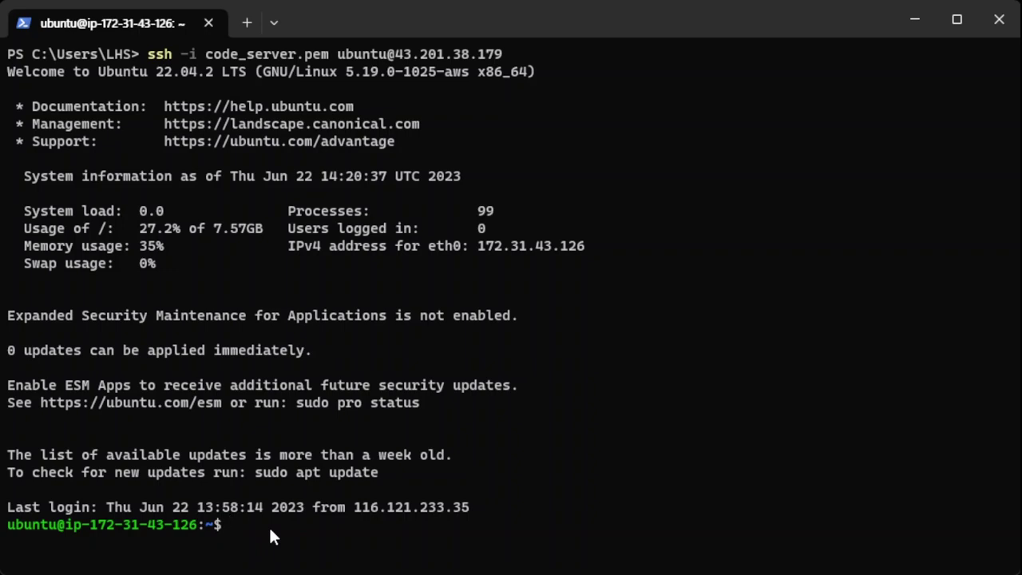
key(ctrl+v)
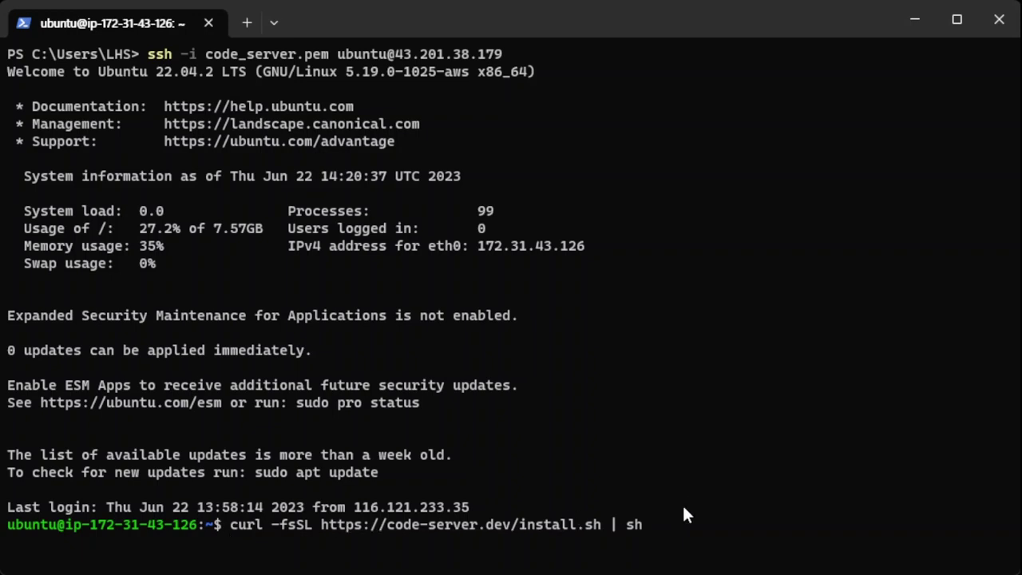
key(Return)
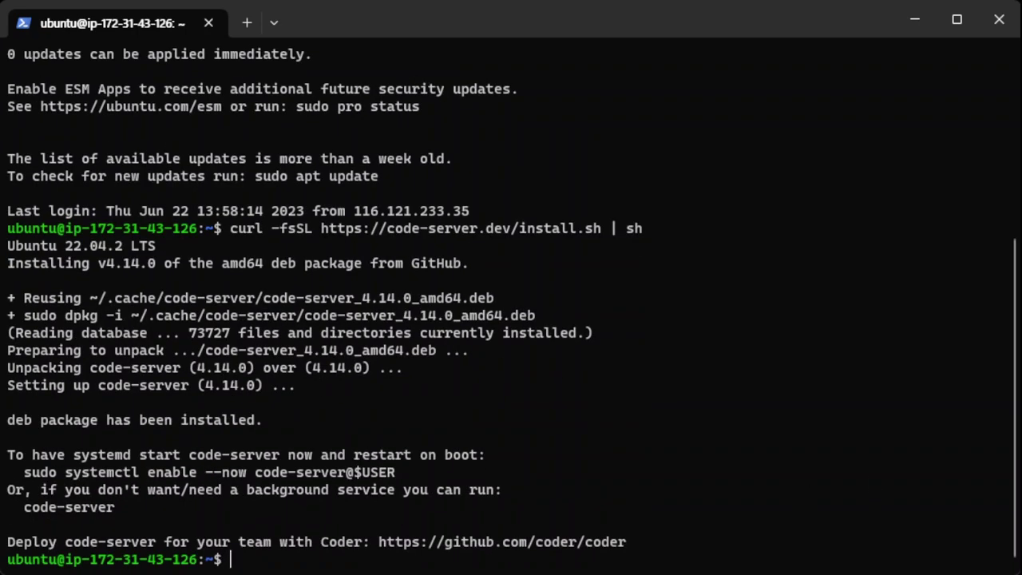
List the home directory's contents with ls and again with ls -al to include hidden files and details
text(ls)
key(Return)
text(ls -al)
key(Return)
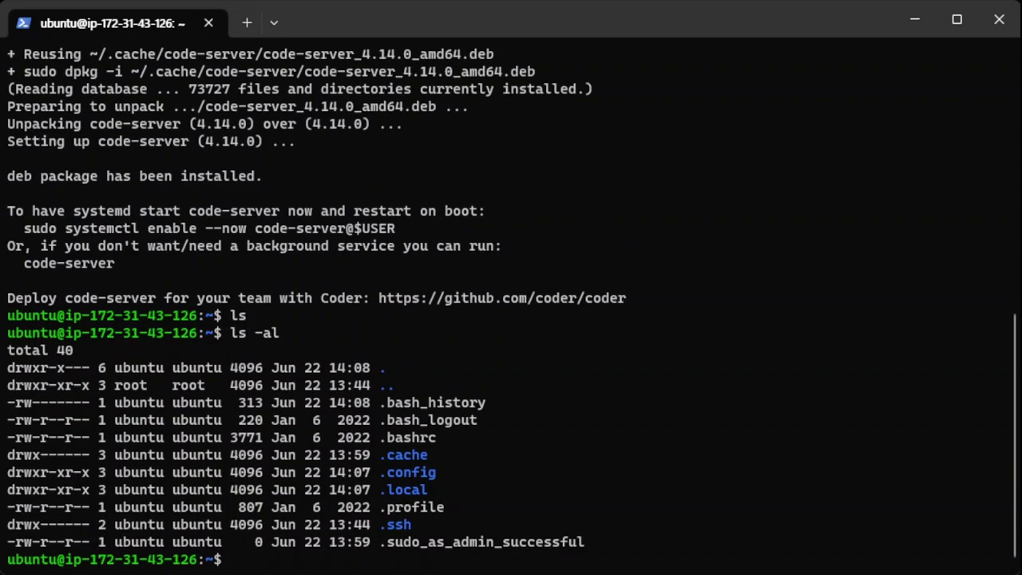